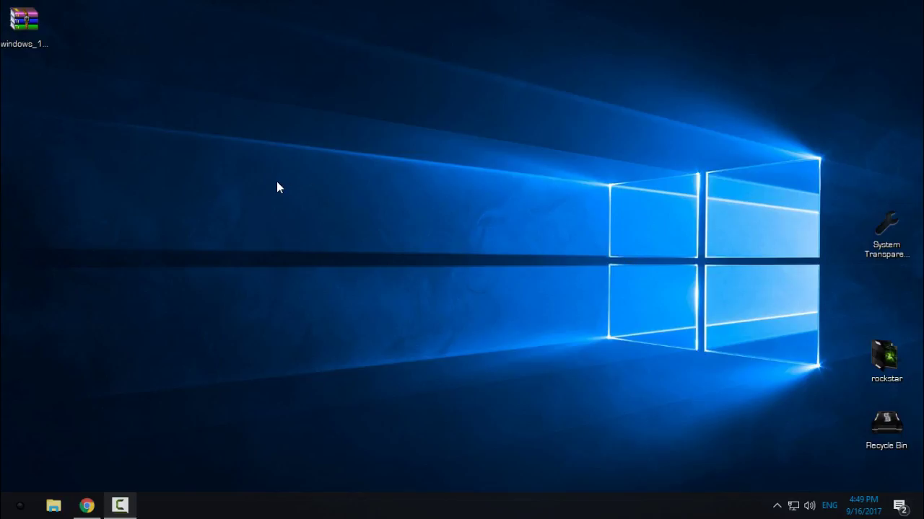
Refresh the desktop, then extract the dark edition theme archive into its own folder
left_click(24, 25)
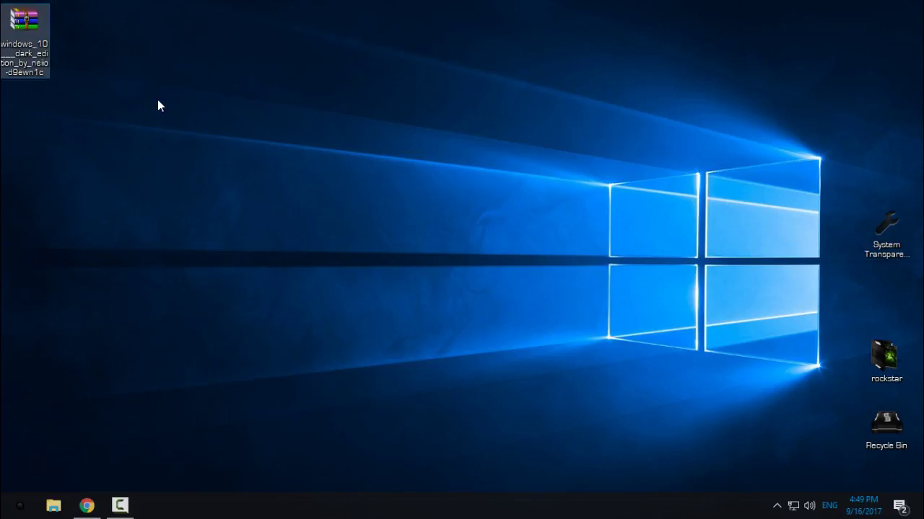
left_click(159, 101)
right_click(159, 101)
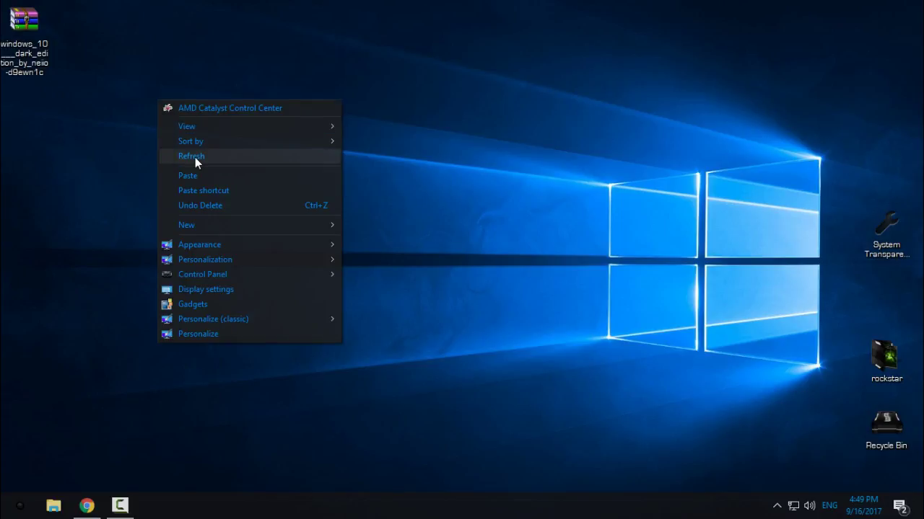
left_click(195, 157)
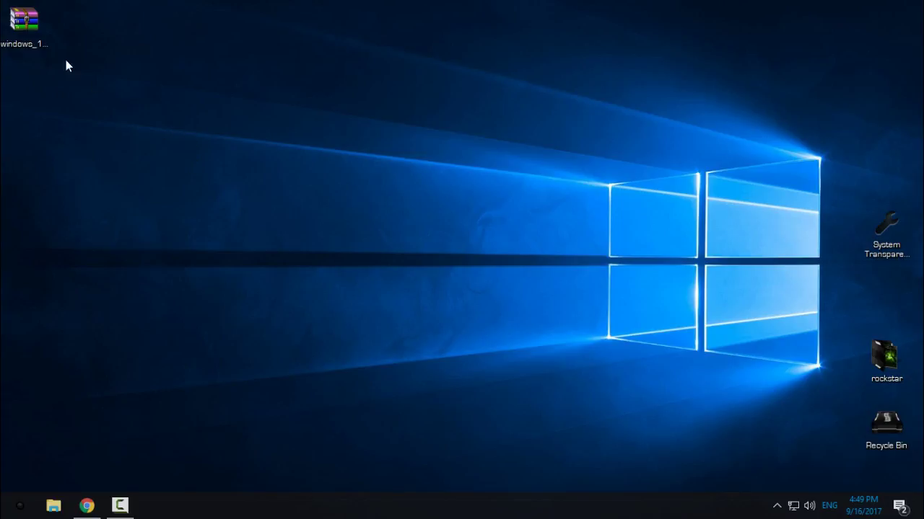
left_click(24, 25)
right_click(23, 25)
left_click(93, 108)
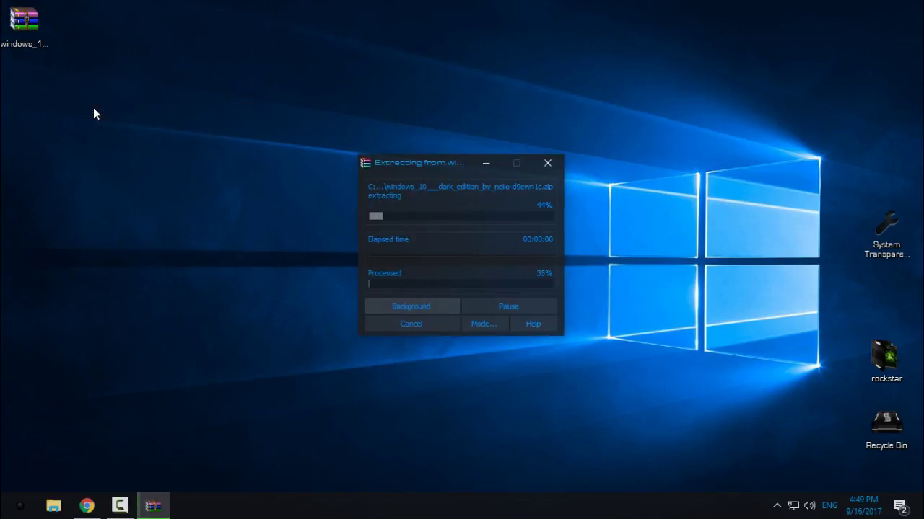
Open the extracted folder down to Windows 10 - Dark Edition
left_click(18, 104)
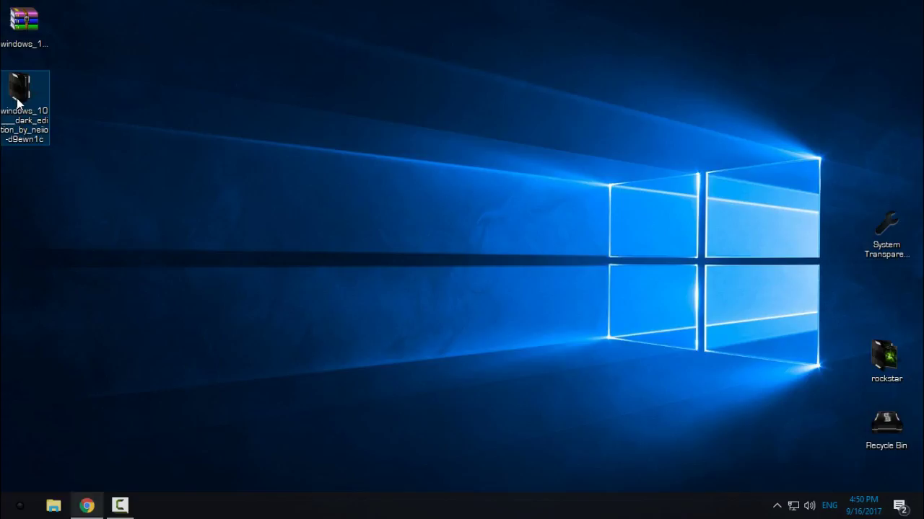
double_click(18, 103)
double_click(207, 93)
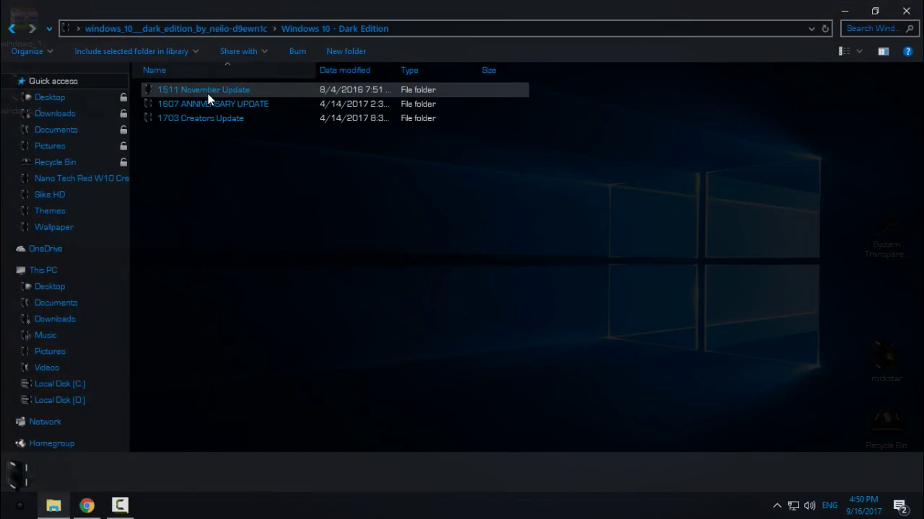
left_click(13, 28)
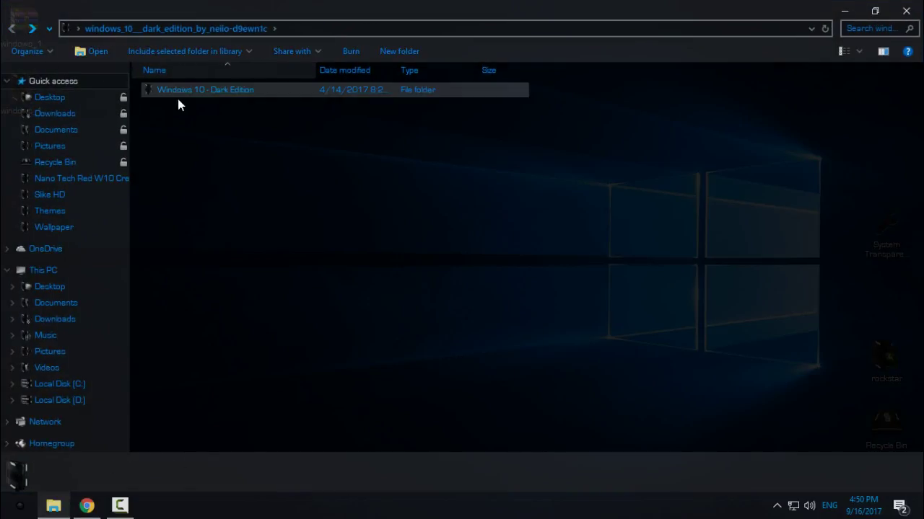
double_click(220, 93)
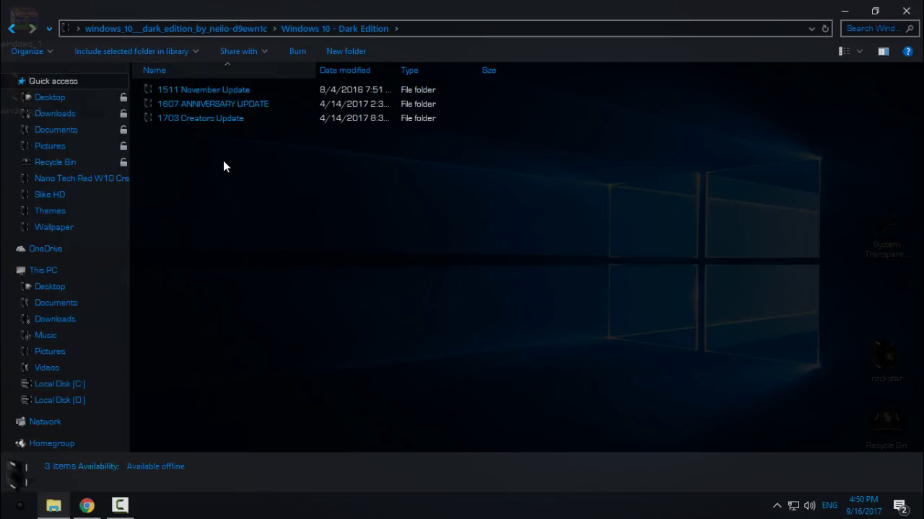
Refresh the listing and open the 1703 Creators Update folder
left_click(228, 104)
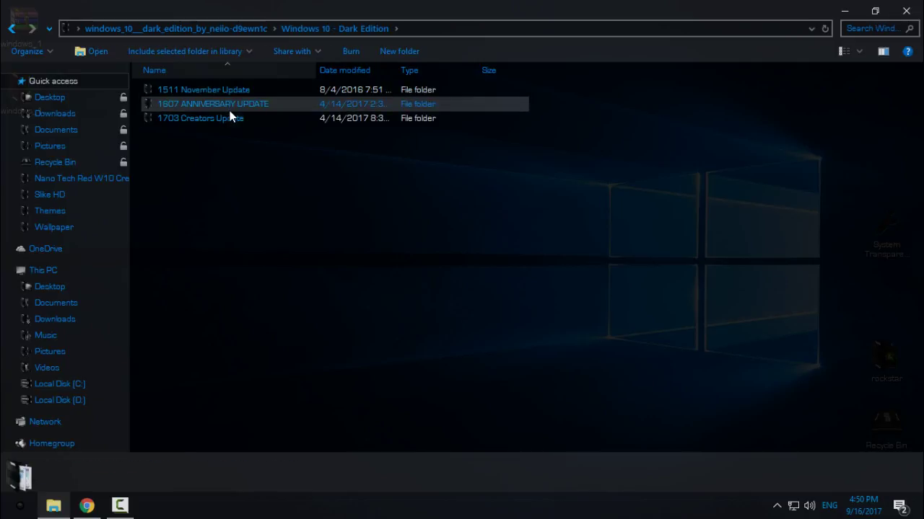
left_click(235, 120)
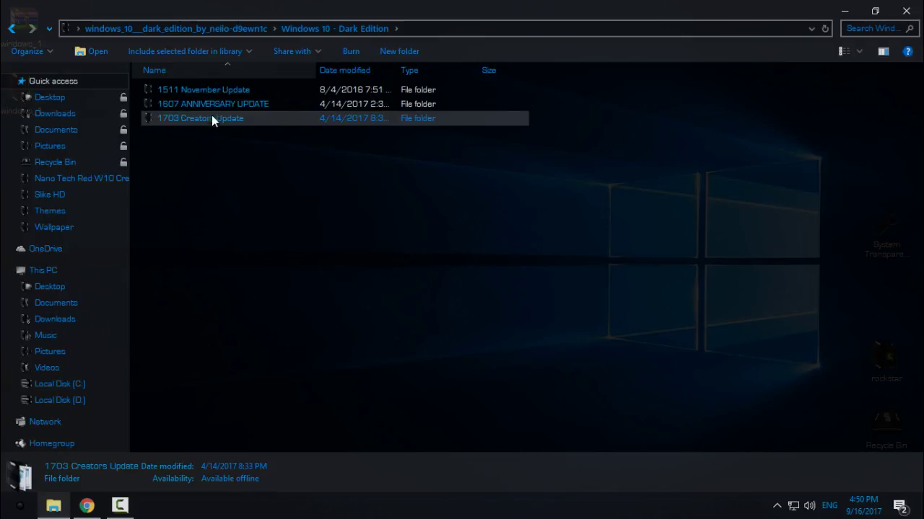
left_click(222, 92)
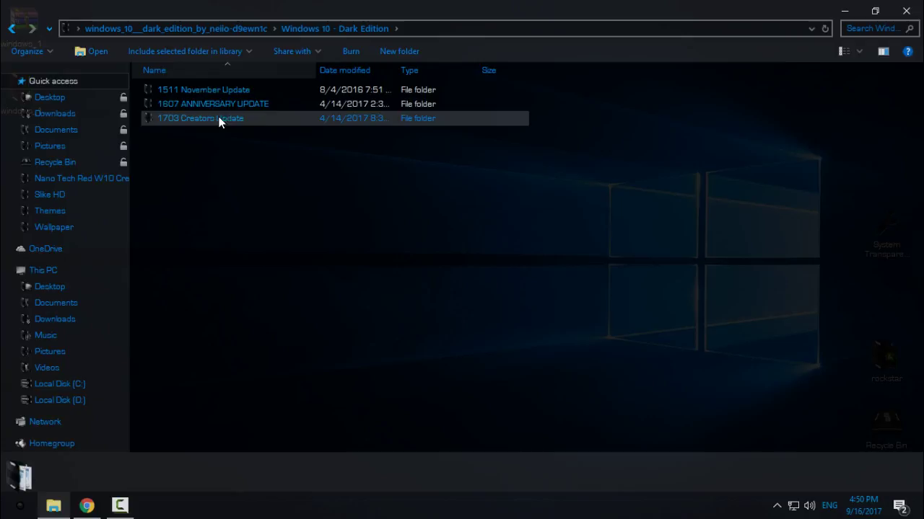
right_click(230, 132)
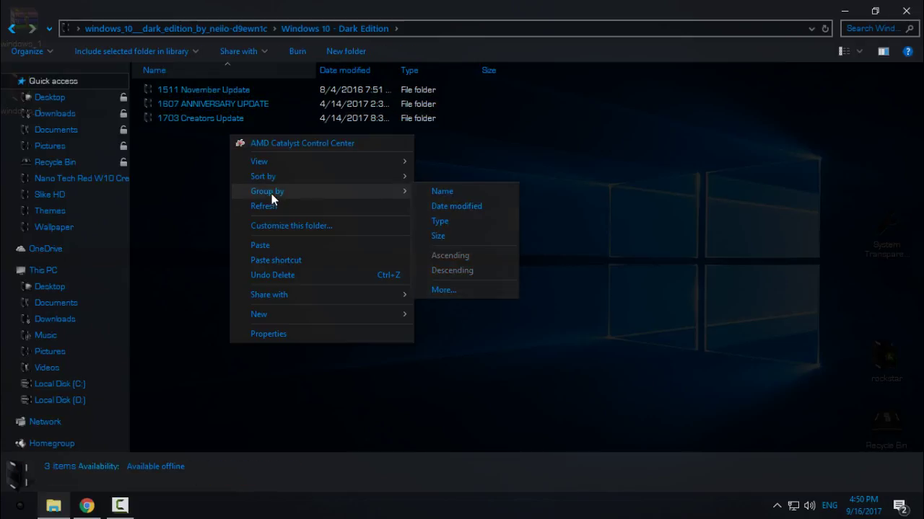
left_click(271, 206)
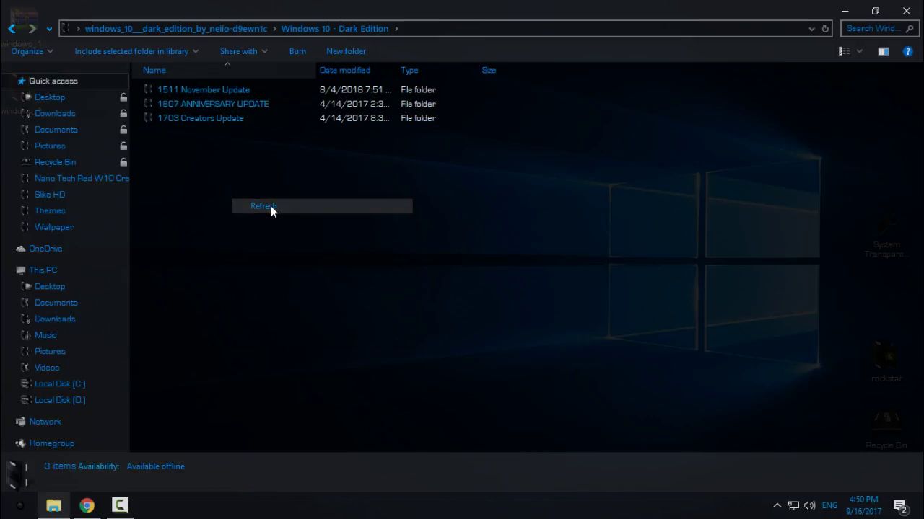
left_click(196, 121)
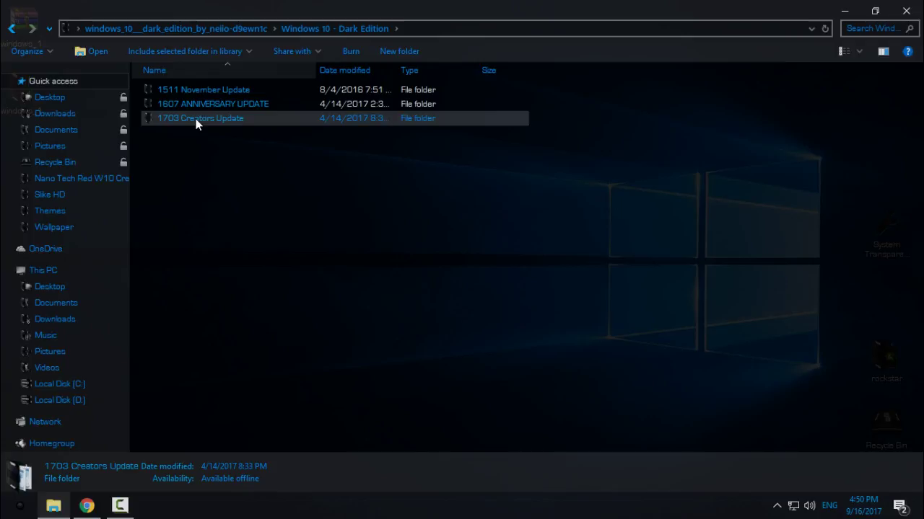
double_click(195, 119)
Copy the five theme items and browse to Local Disk (C:) > Windows
left_click_drag(220, 180, 179, 87)
right_click(179, 86)
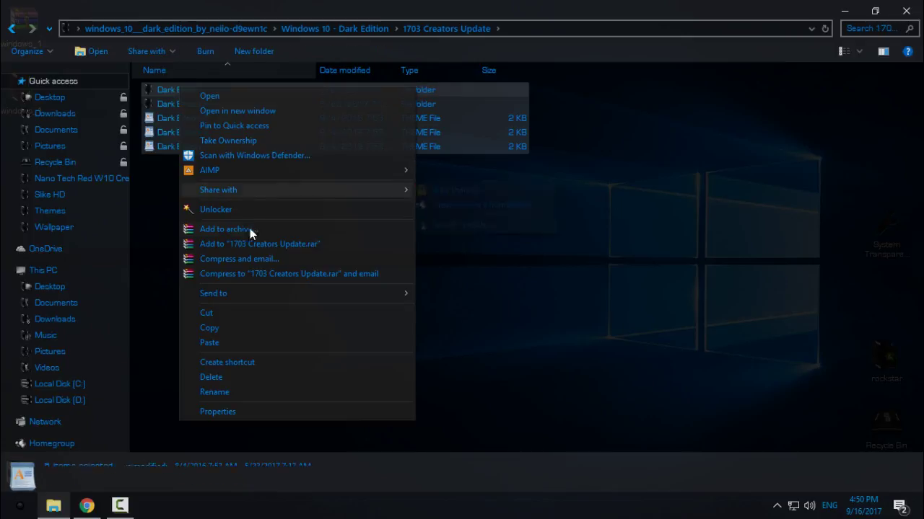
left_click(216, 328)
left_click(44, 272)
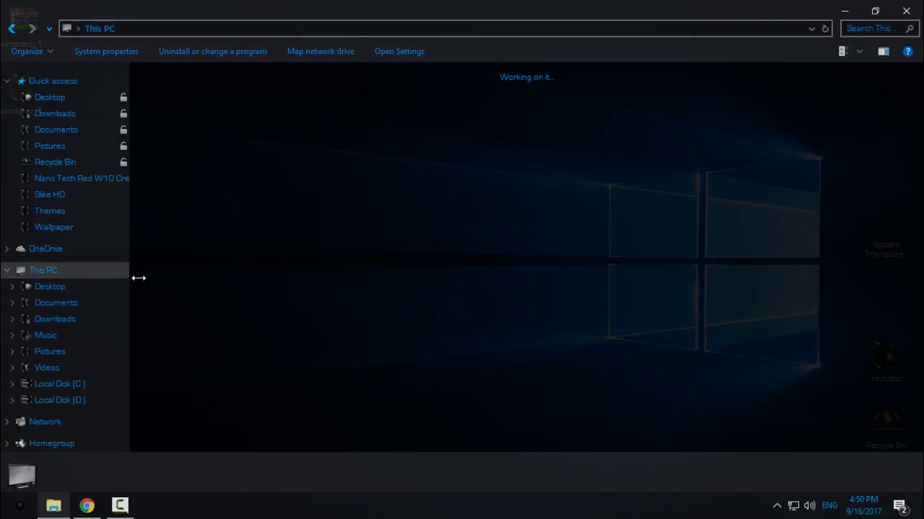
double_click(212, 201)
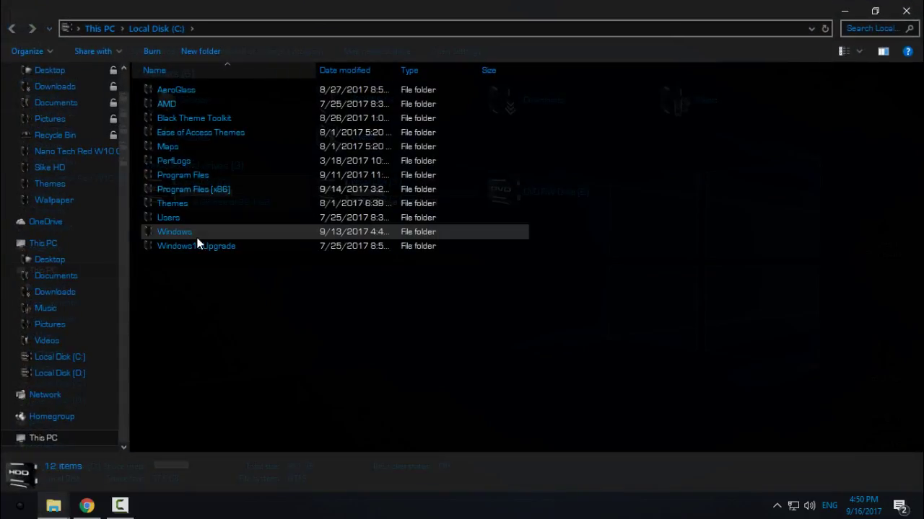
double_click(197, 239)
Paste them into Resources\Themes, replacing same-named files with administrator permission
scroll(197, 121, "down", 14)
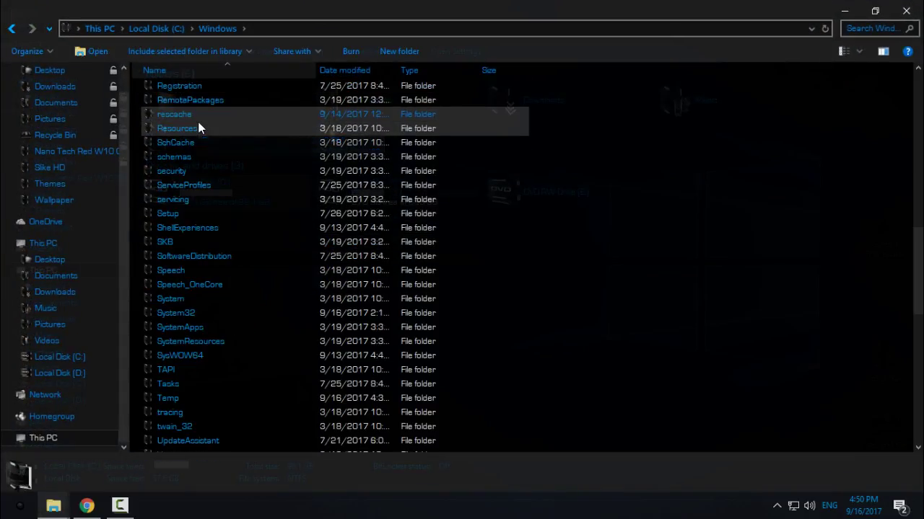
double_click(198, 126)
double_click(201, 113)
right_click(623, 173)
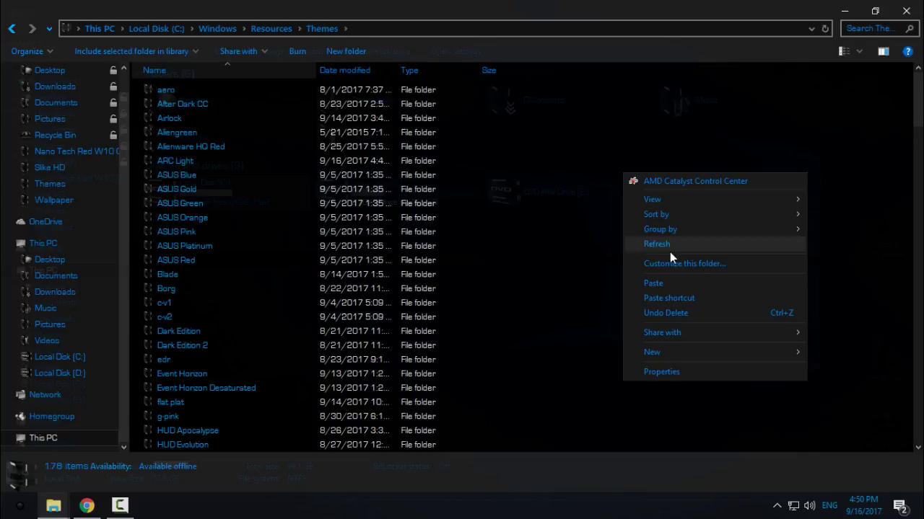
left_click(666, 283)
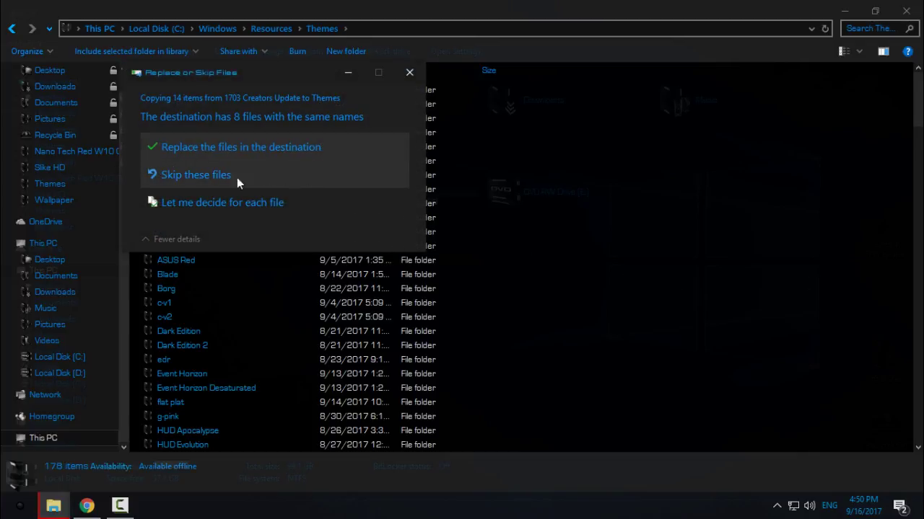
left_click(155, 144)
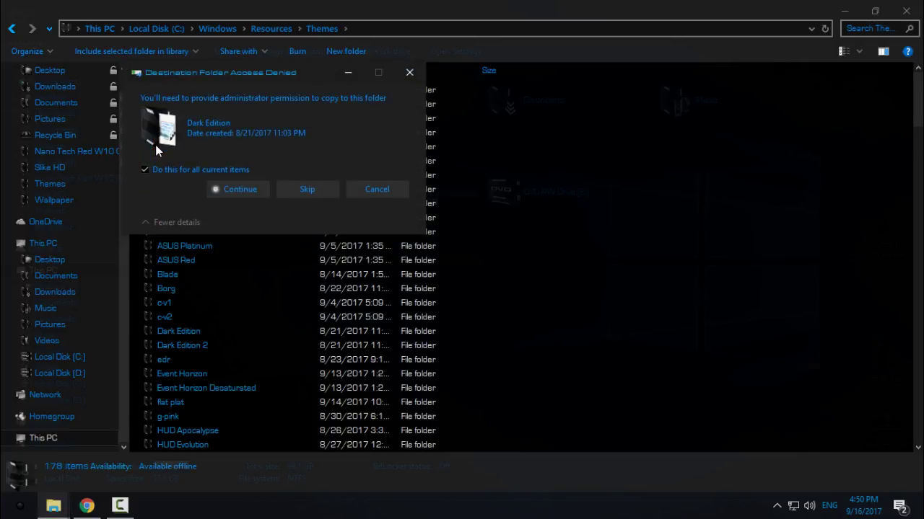
left_click(230, 189)
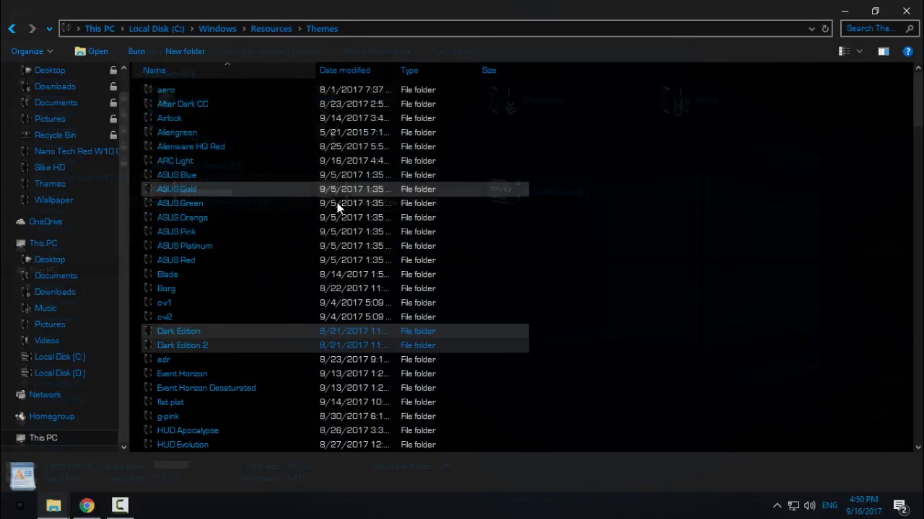
Close the Explorer windows and open Personalization settings from the desktop
left_click(906, 10)
left_click(907, 11)
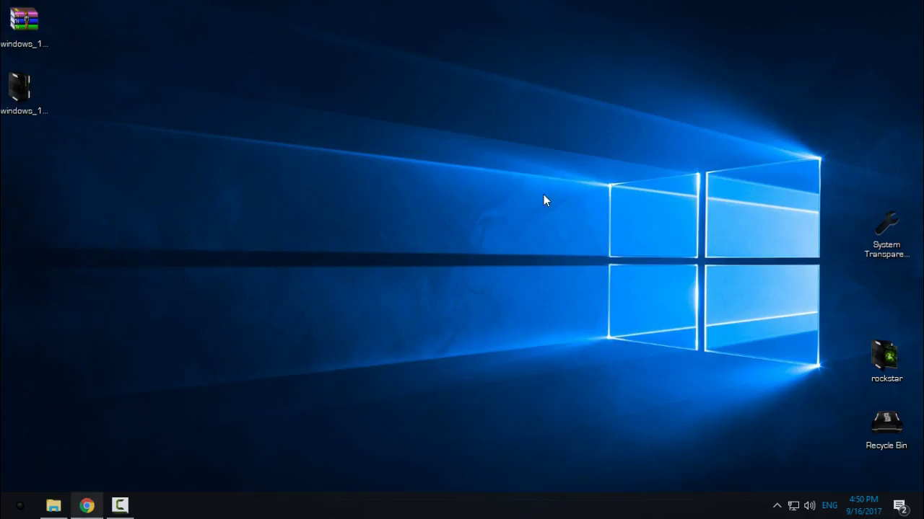
right_click(293, 240)
left_click(329, 460)
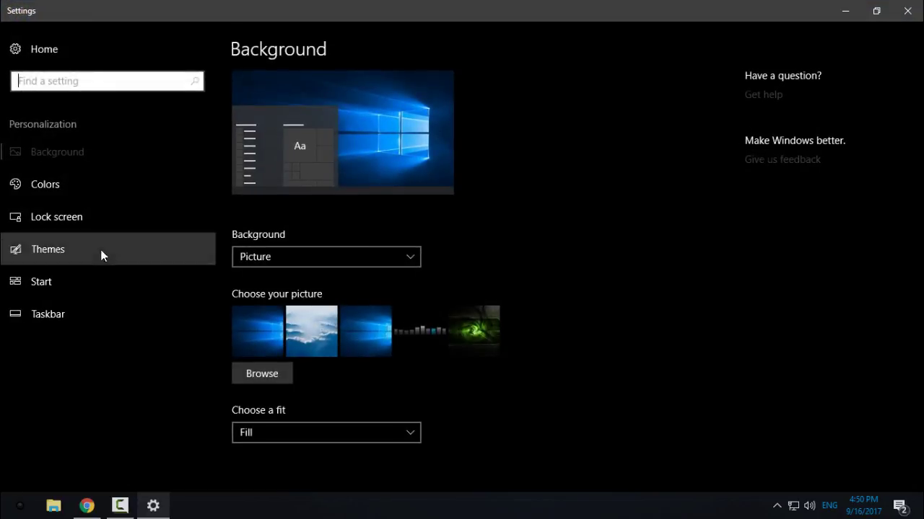
Go to Themes and scroll the list to the Dark Edition themes
left_click(103, 253)
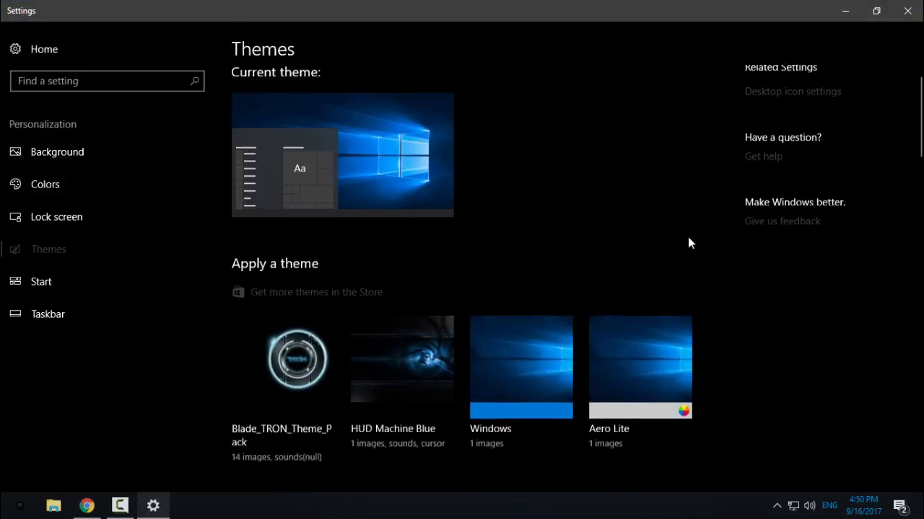
scroll(689, 241, "down", 10)
scroll(694, 247, "down", 4)
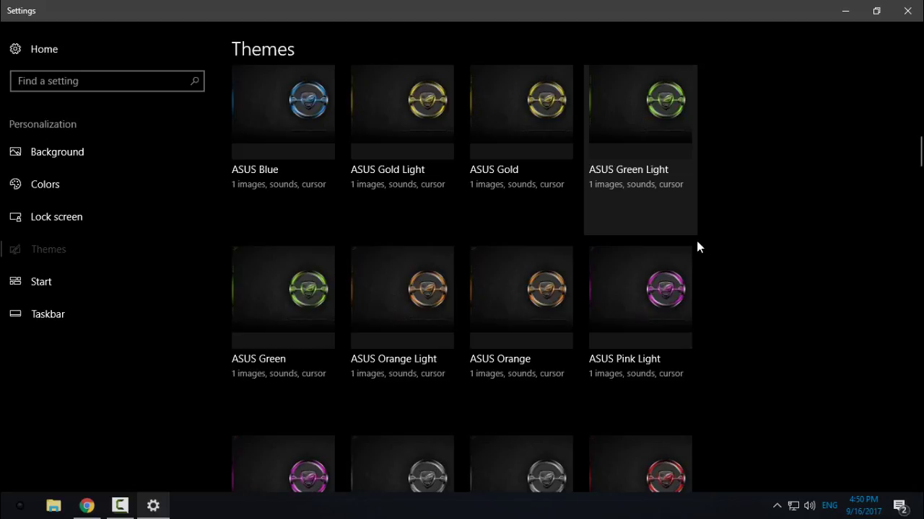
scroll(696, 237, "down", 15)
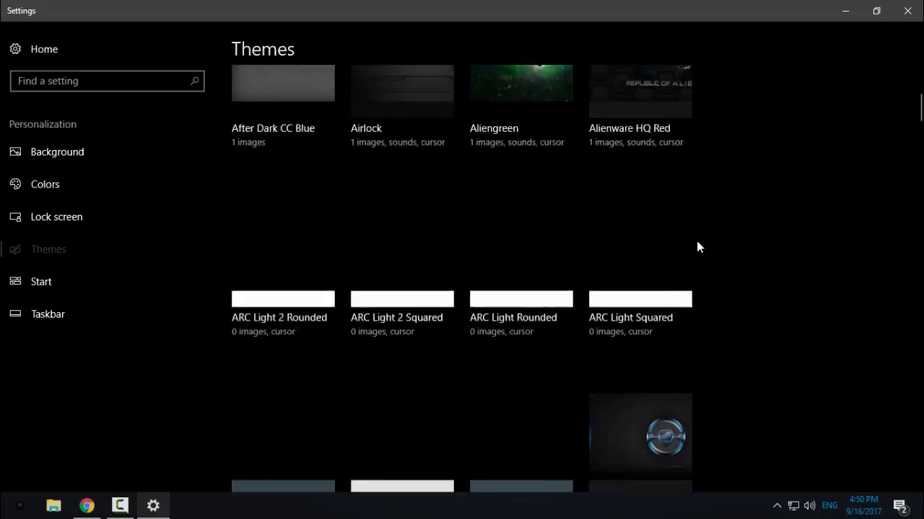
scroll(700, 248, "down", 8)
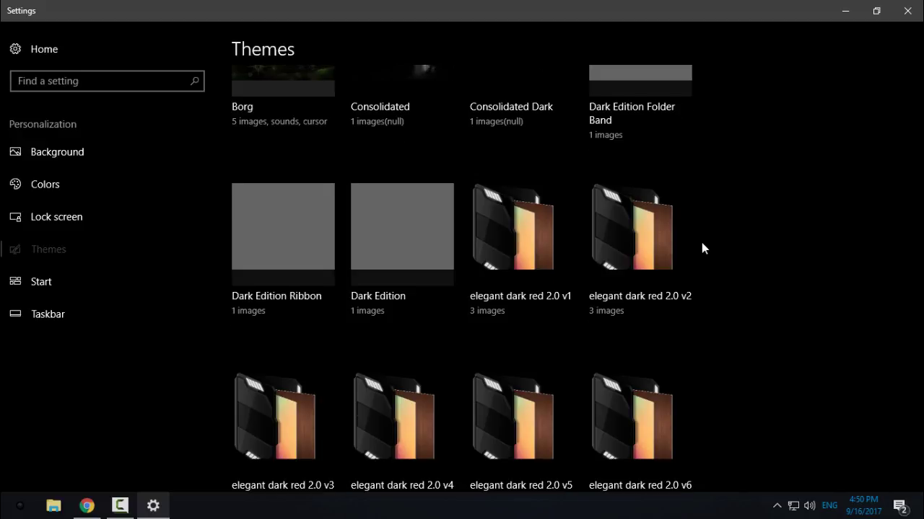
scroll(702, 247, "up", 6)
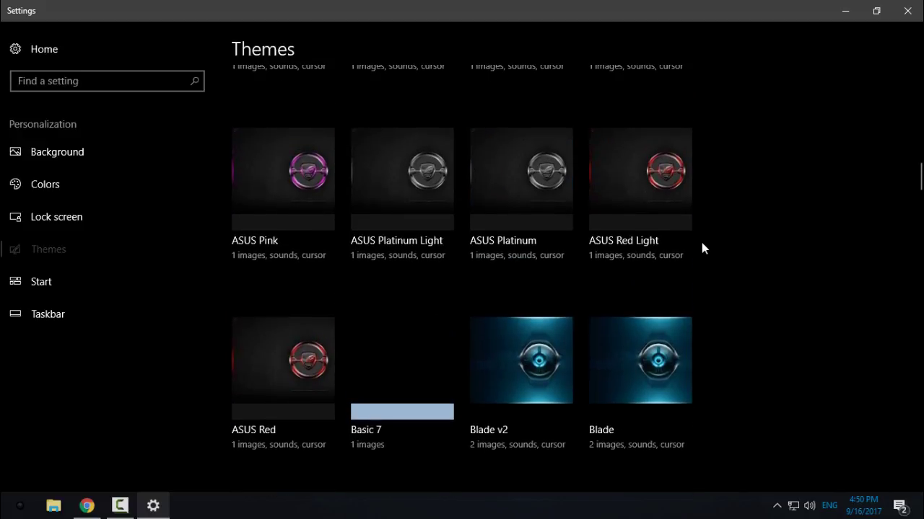
scroll(702, 244, "down", 6)
scroll(704, 248, "down", 3)
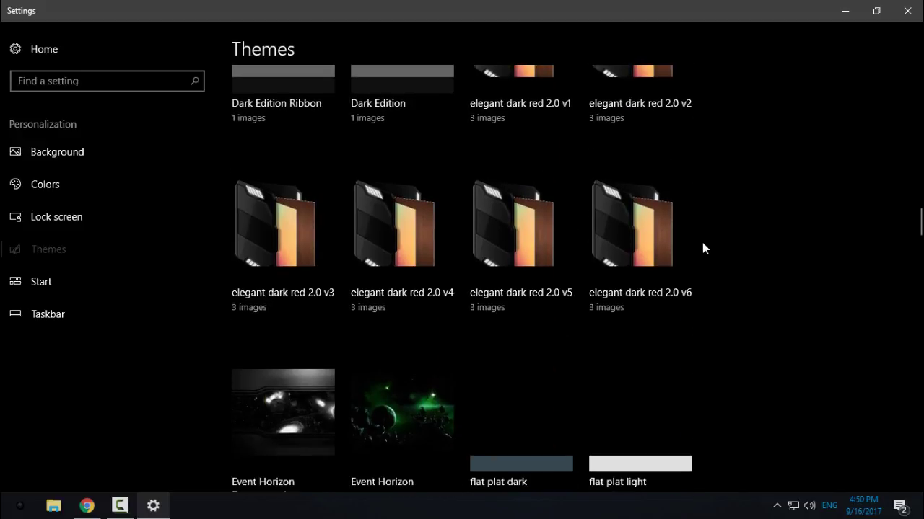
scroll(705, 247, "up", 3)
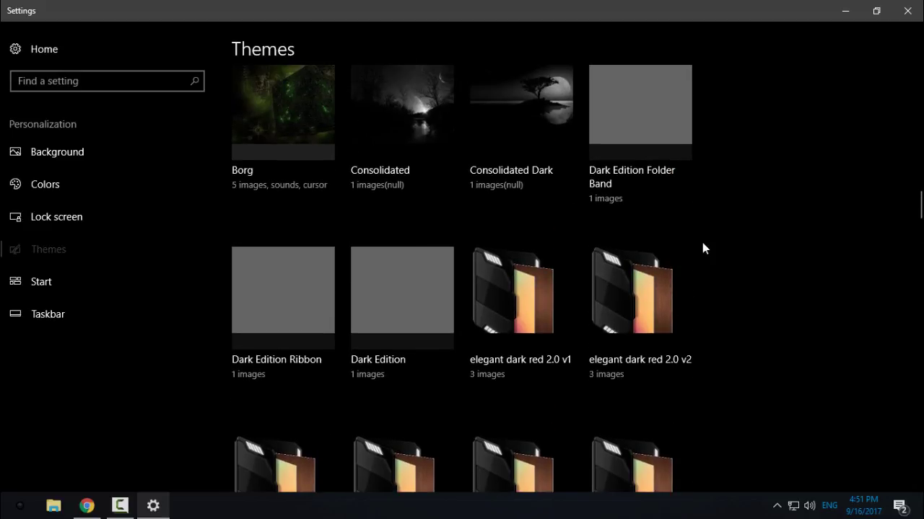
Apply the Dark Edition Folder Band theme and refresh the desktop behind minimized Settings
left_click(663, 109)
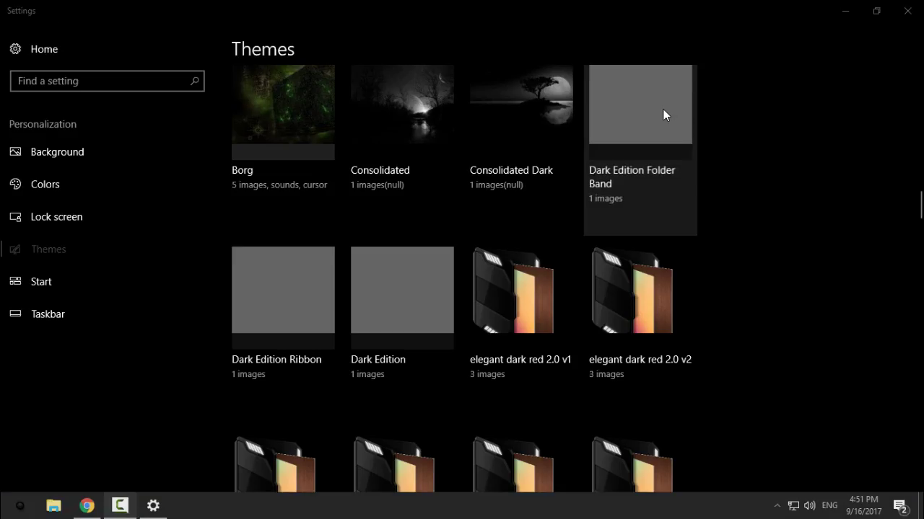
left_click(845, 11)
right_click(241, 168)
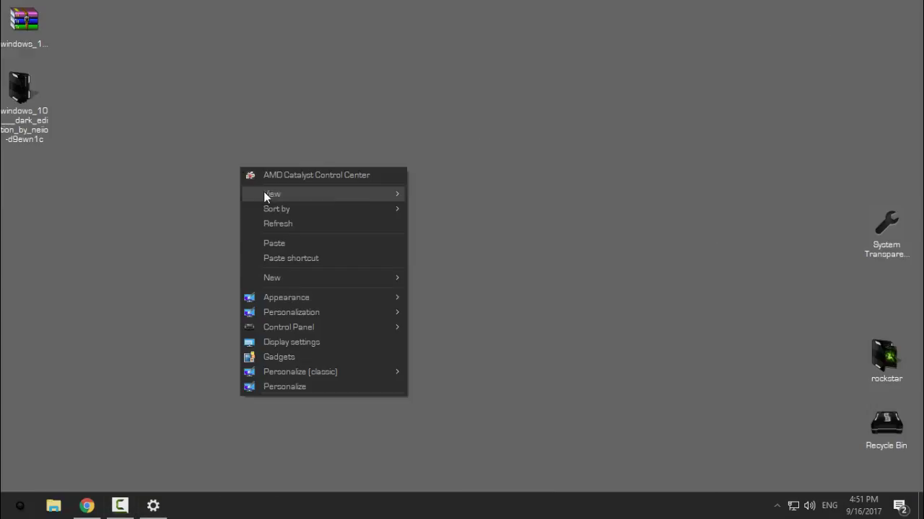
left_click(278, 224)
Check the Start menu's dark look, then refresh the desktop
left_click(22, 506)
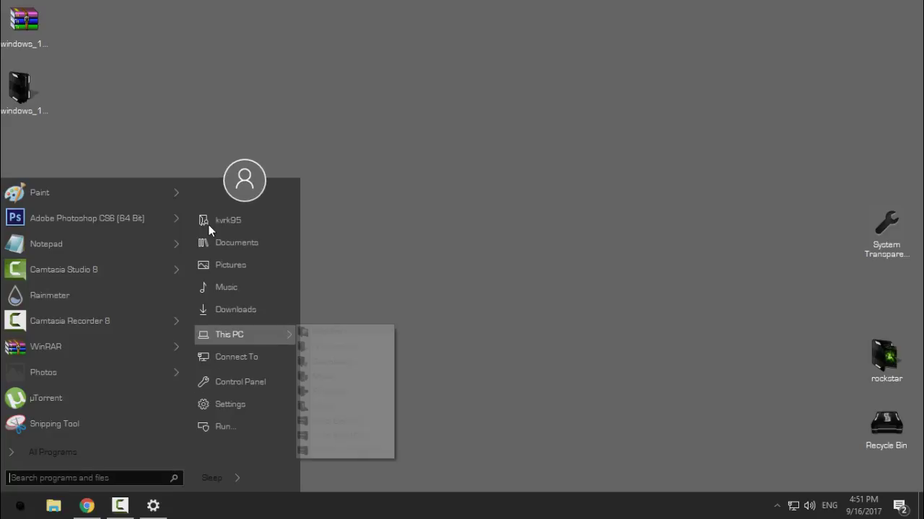
left_click(95, 92)
right_click(96, 92)
left_click(127, 151)
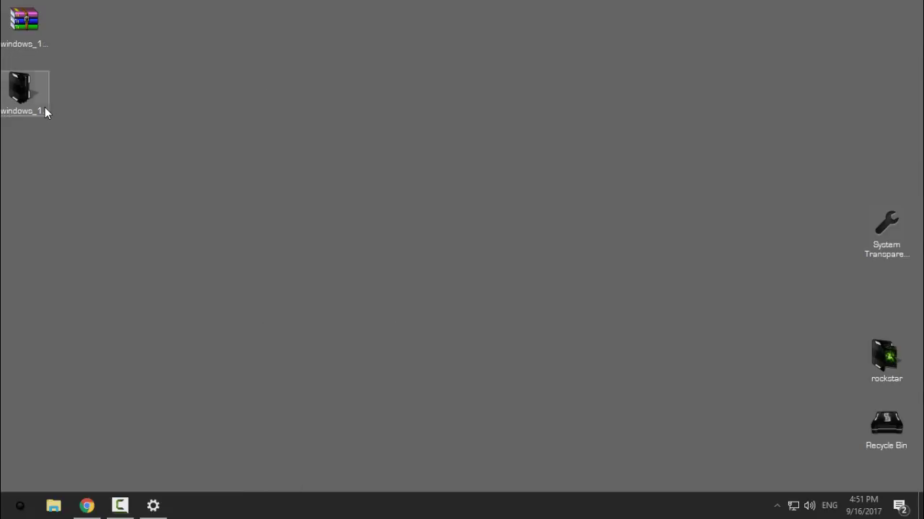
Preview the theme in a desktop folder's Explorer window, then close it and refresh
double_click(44, 110)
left_click_drag(361, 5, 459, 73)
left_click(790, 77)
right_click(336, 95)
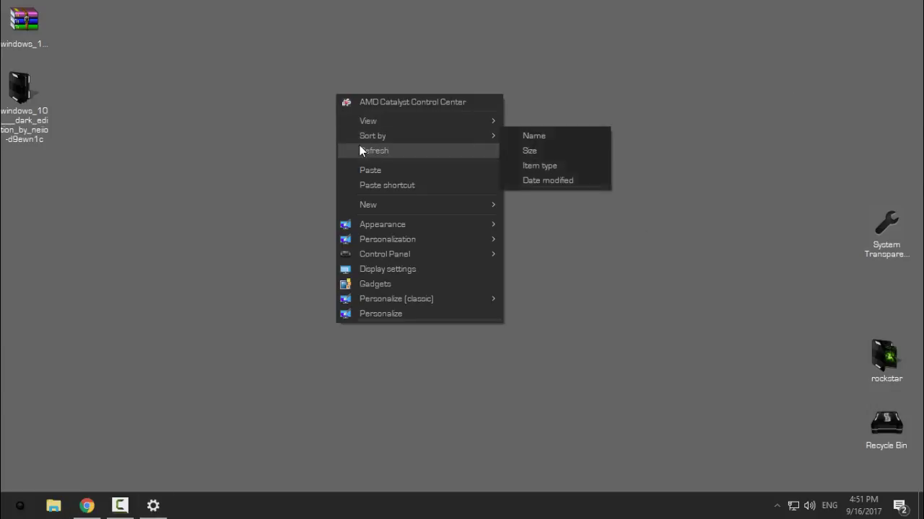
left_click(360, 146)
Refresh the desktop again and recheck the Start menu
right_click(360, 146)
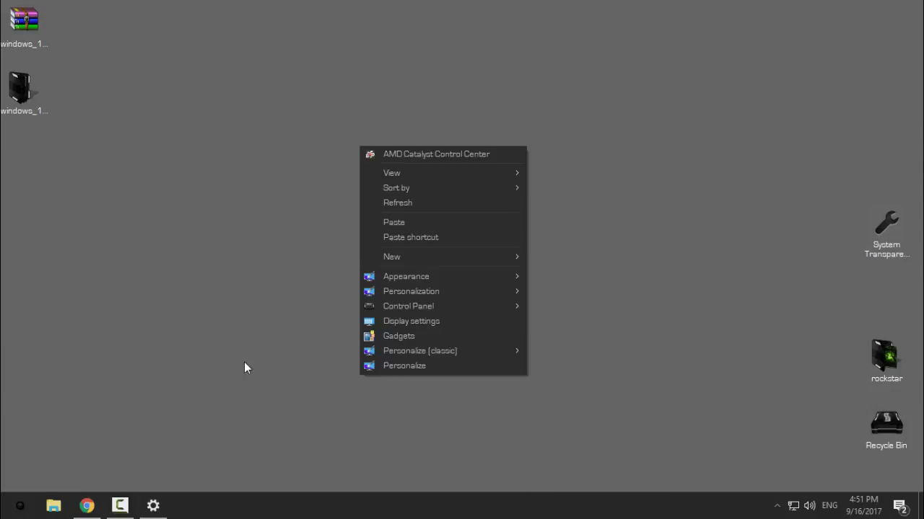
left_click(180, 404)
left_click(22, 507)
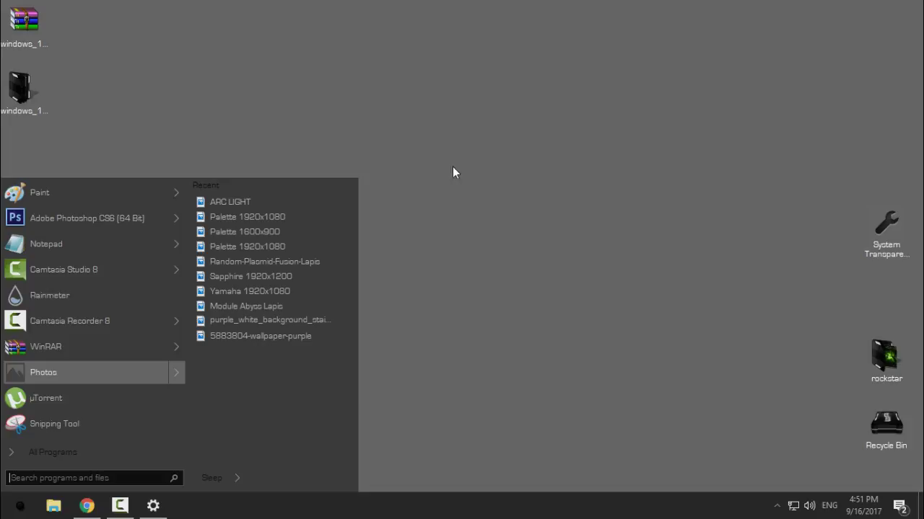
right_click(310, 104)
left_click(352, 159)
left_click(20, 505)
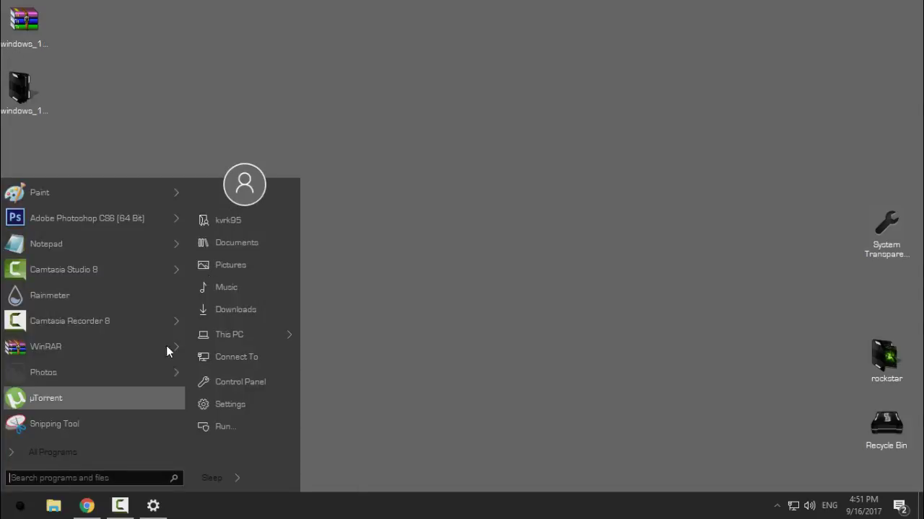
left_click(243, 127)
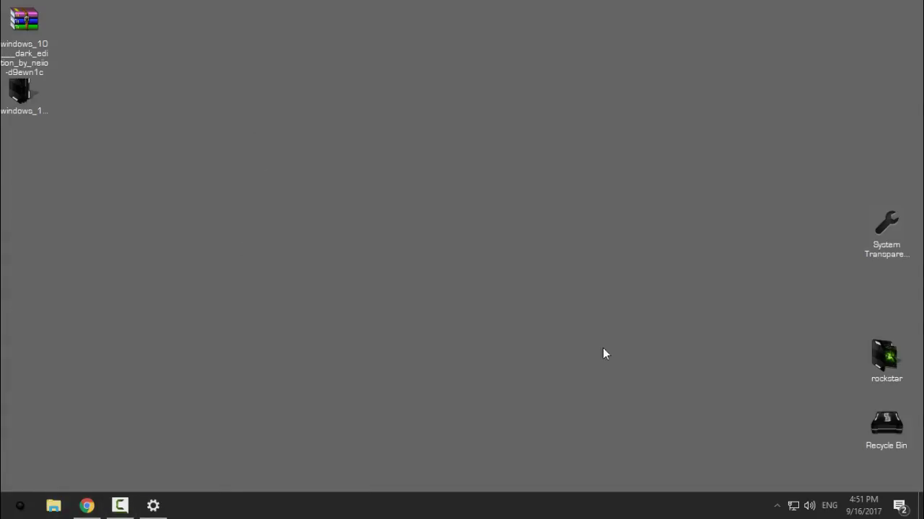
left_click(907, 228)
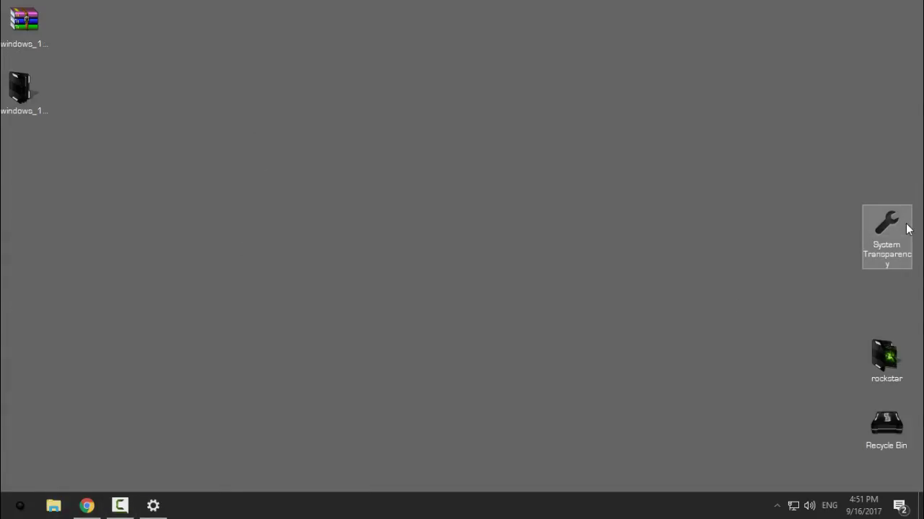
From the tray, set System Transparency 220 for right-click menus, Task Bar, Start Menu and Explorer windows
left_click(778, 505)
right_click(777, 478)
left_click(802, 435)
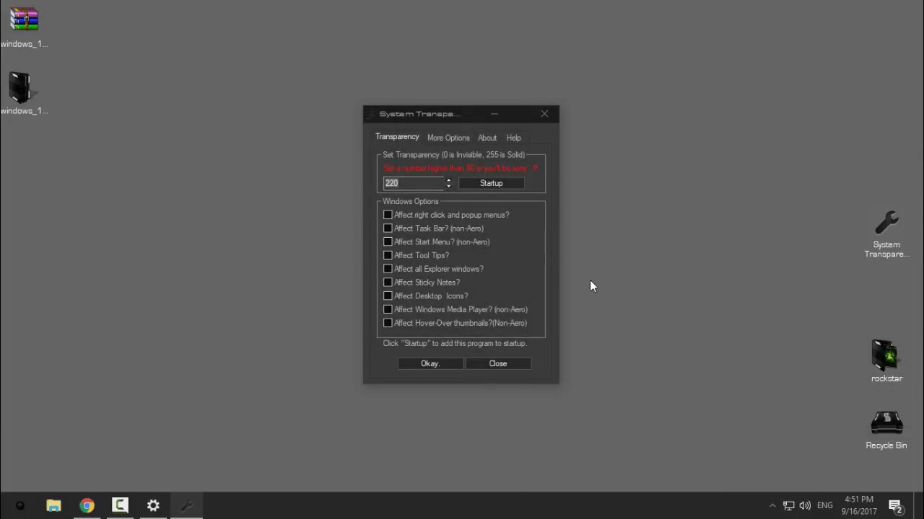
left_click(387, 213)
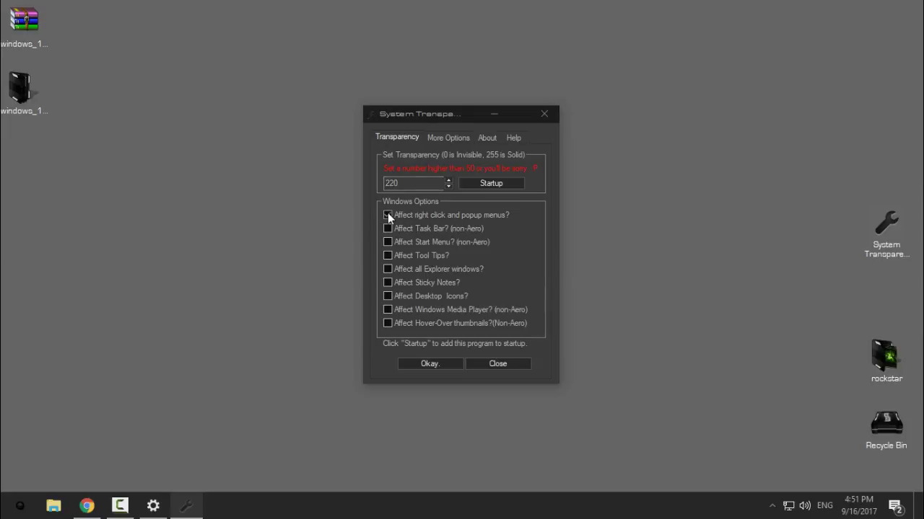
left_click(388, 269)
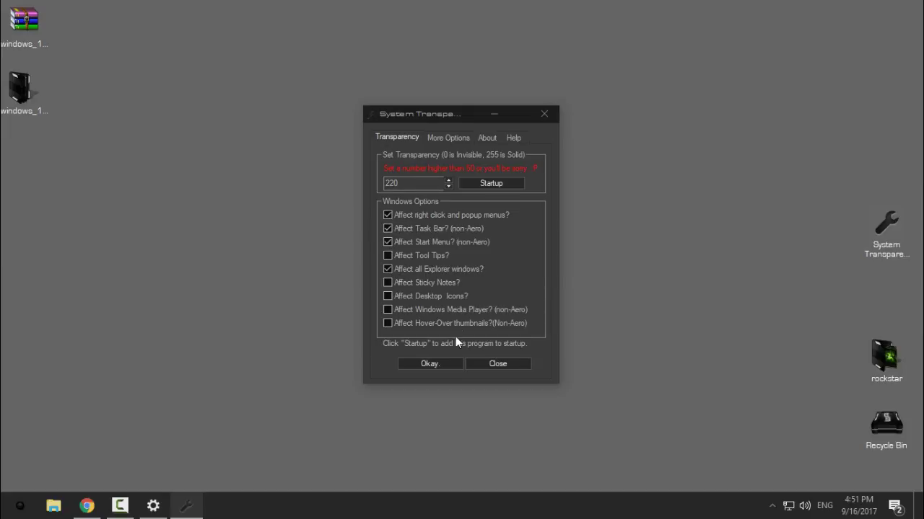
left_click(409, 183)
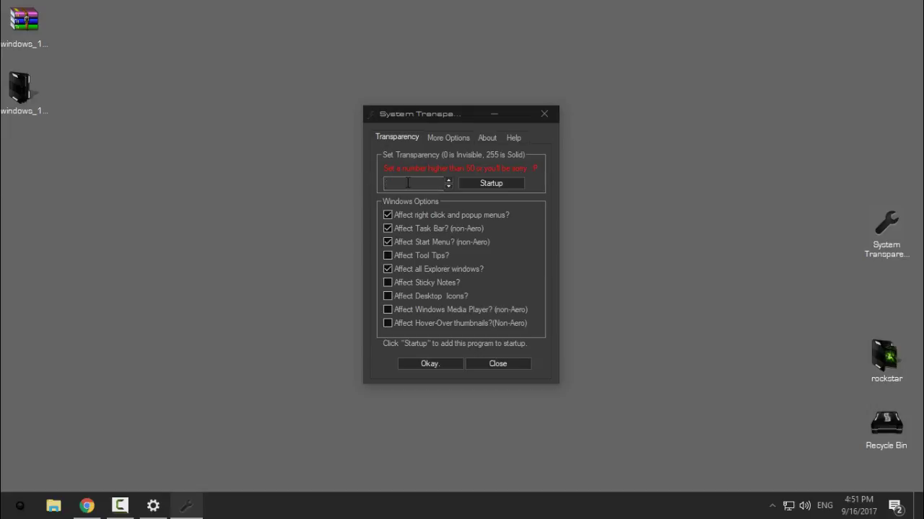
left_click(433, 365)
left_click(416, 368)
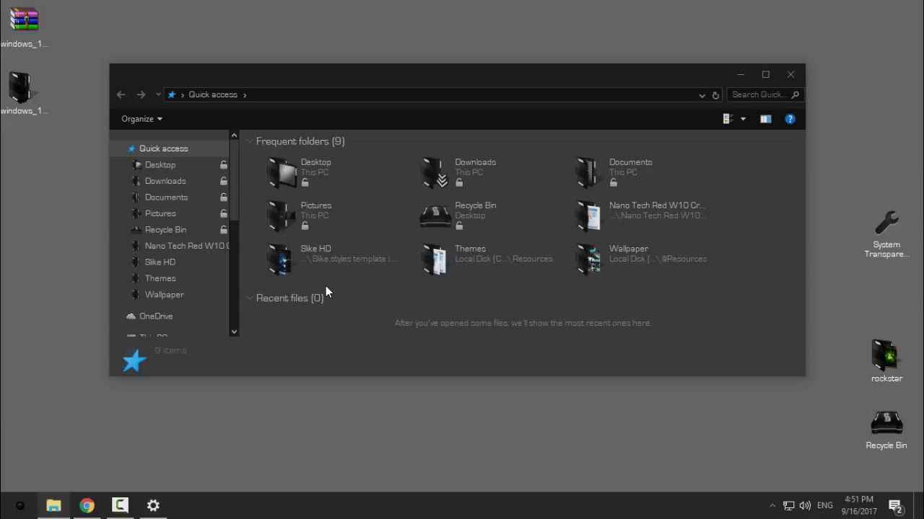
Close the Explorer window and refresh the desktop
left_click(790, 74)
right_click(315, 215)
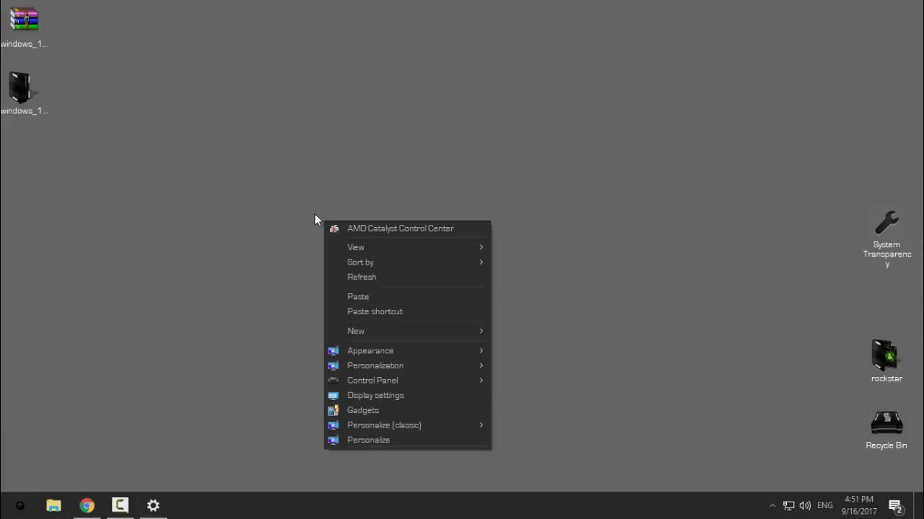
right_click(296, 174)
left_click(329, 229)
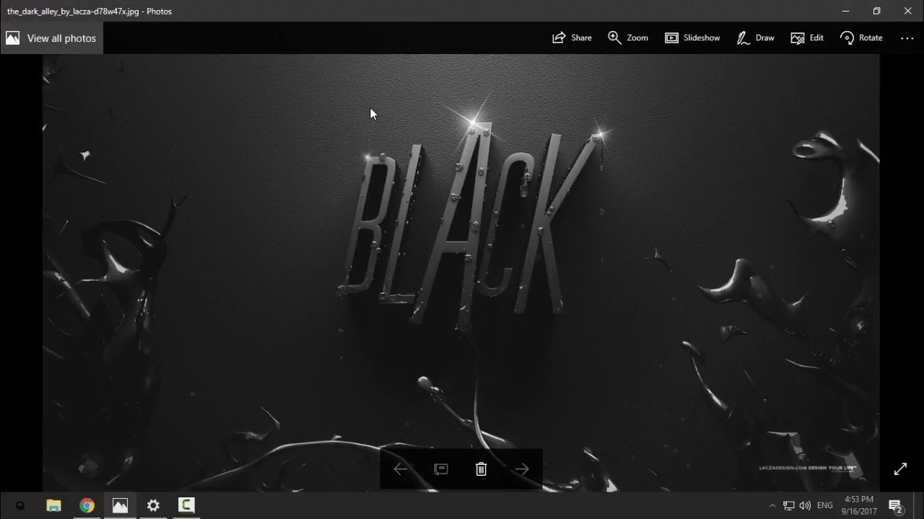
Set the BLACK image as the desktop background and minimize Photos
right_click(370, 107)
mouse_move(424, 359)
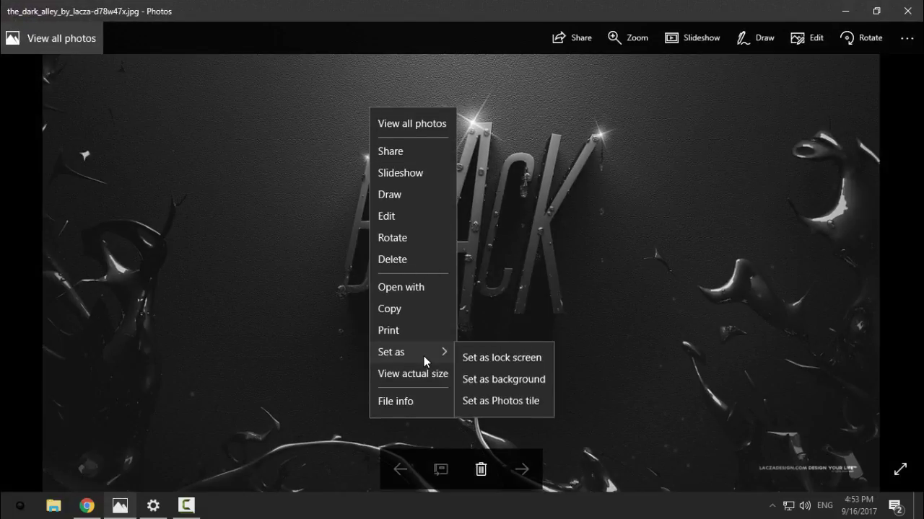
left_click(536, 380)
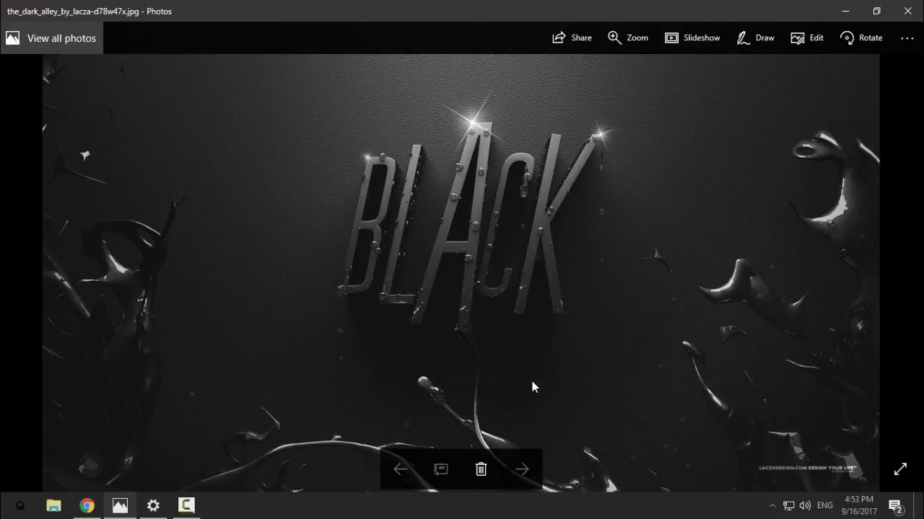
left_click(843, 11)
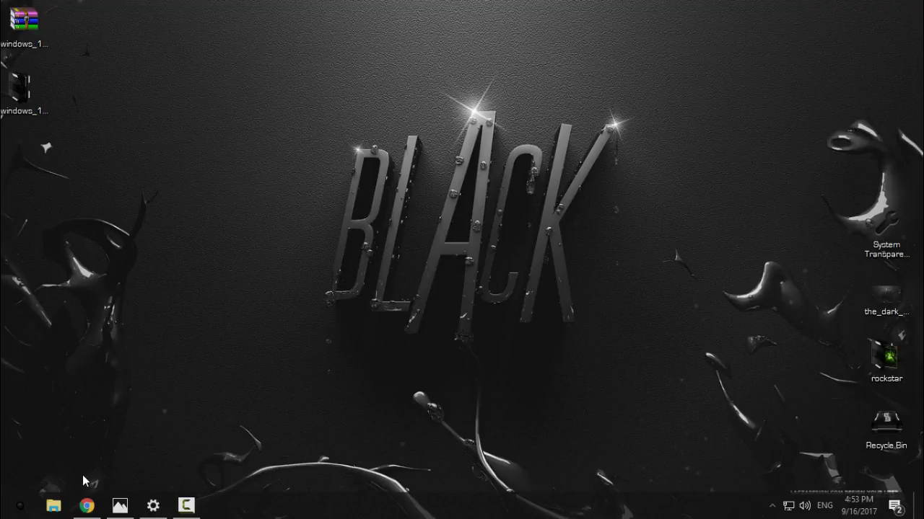
left_click(53, 505)
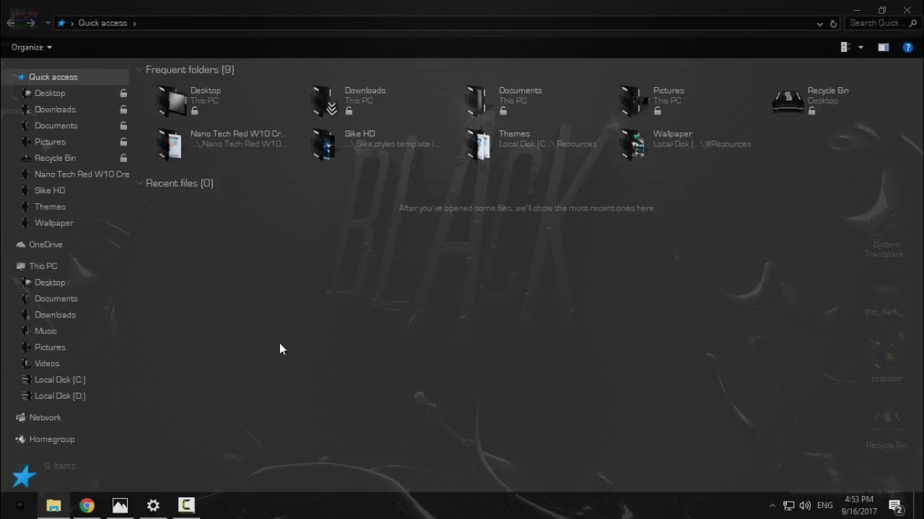
left_click_drag(437, 6, 478, 108)
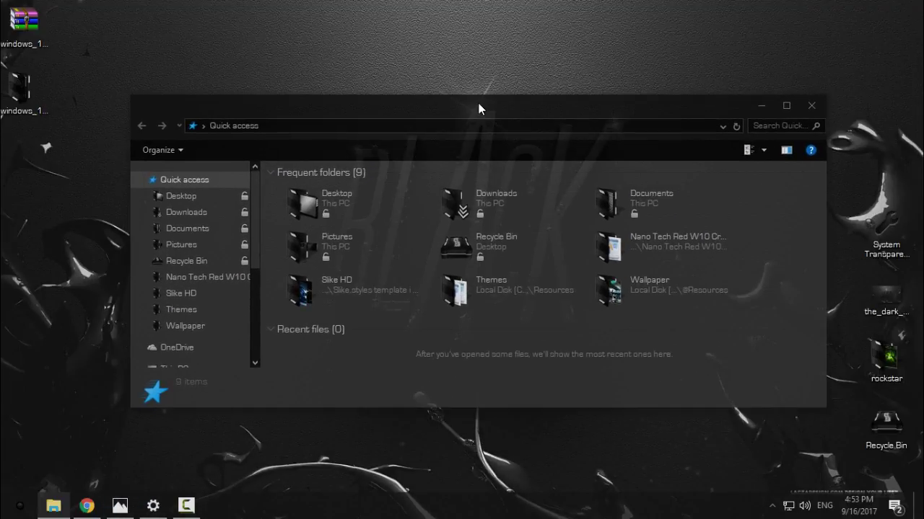
left_click(811, 106)
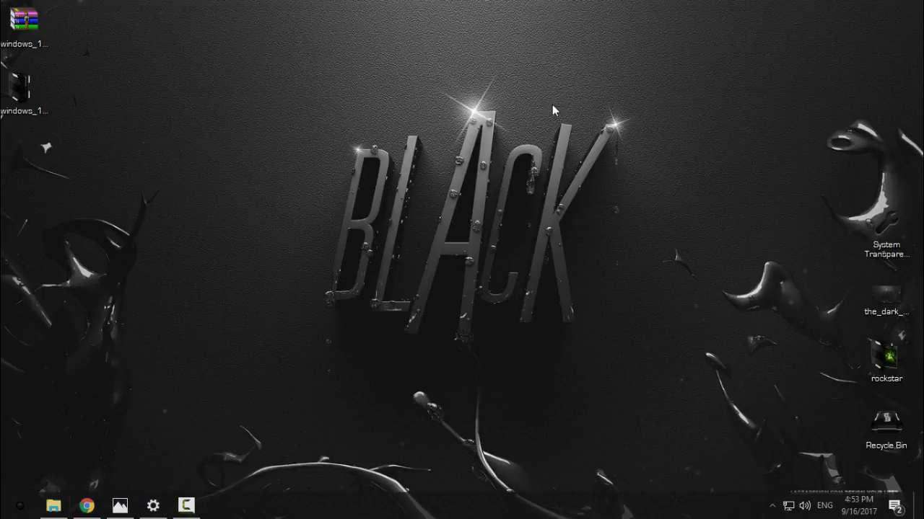
right_click(418, 108)
left_click(441, 169)
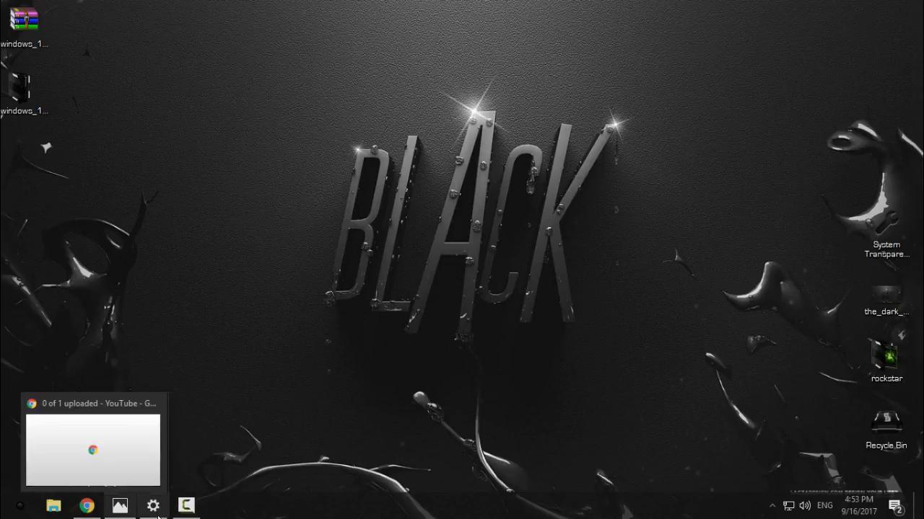
Back on the Settings Themes page, apply the Dark Edition theme tile
left_click(153, 506)
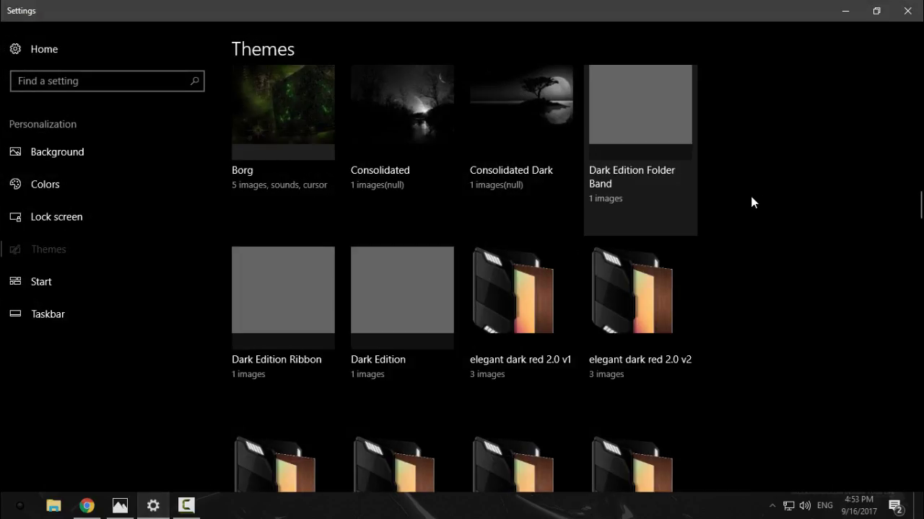
scroll(761, 260, "down", 15)
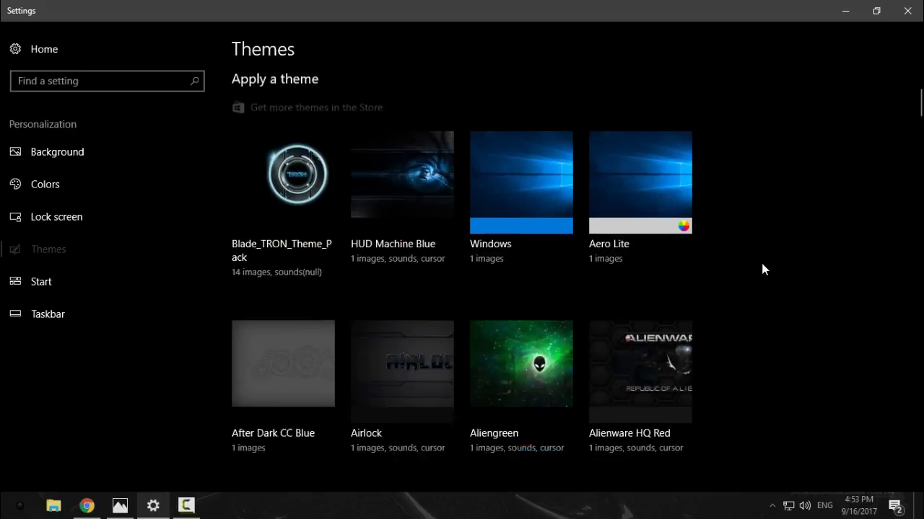
scroll(767, 276, "down", 5)
scroll(722, 239, "up", 1)
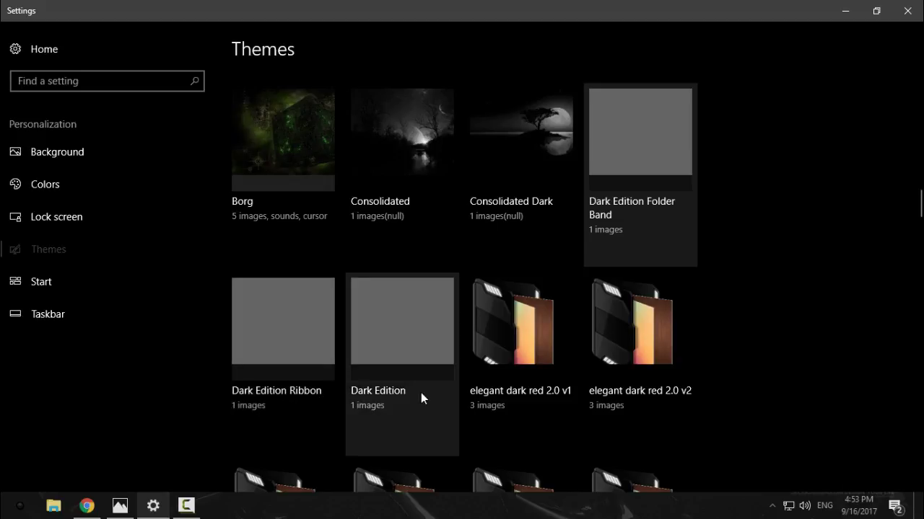
left_click(404, 332)
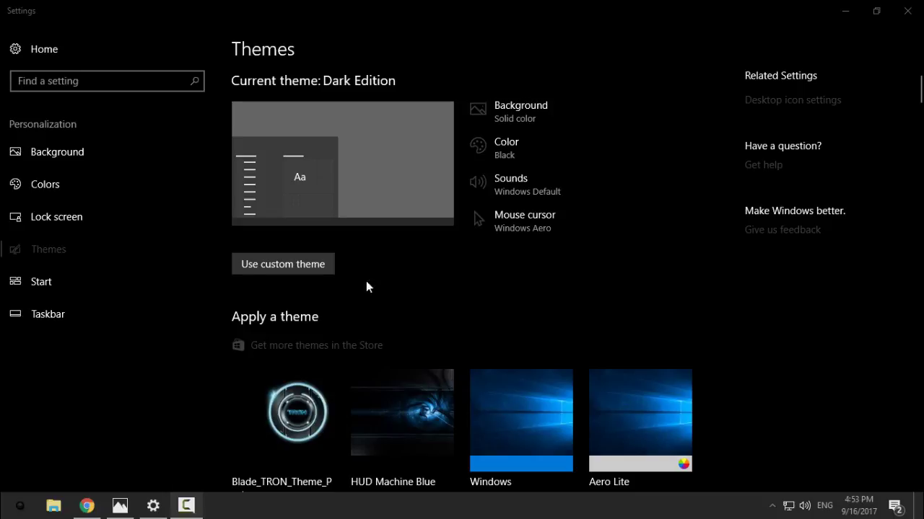
Close Settings and dismiss the desktop context menu
left_click(907, 11)
right_click(211, 147)
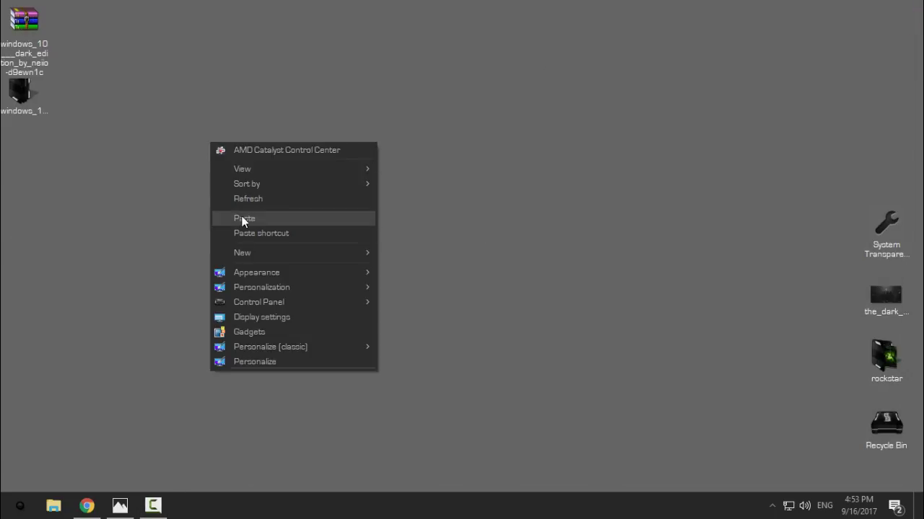
left_click(652, 299)
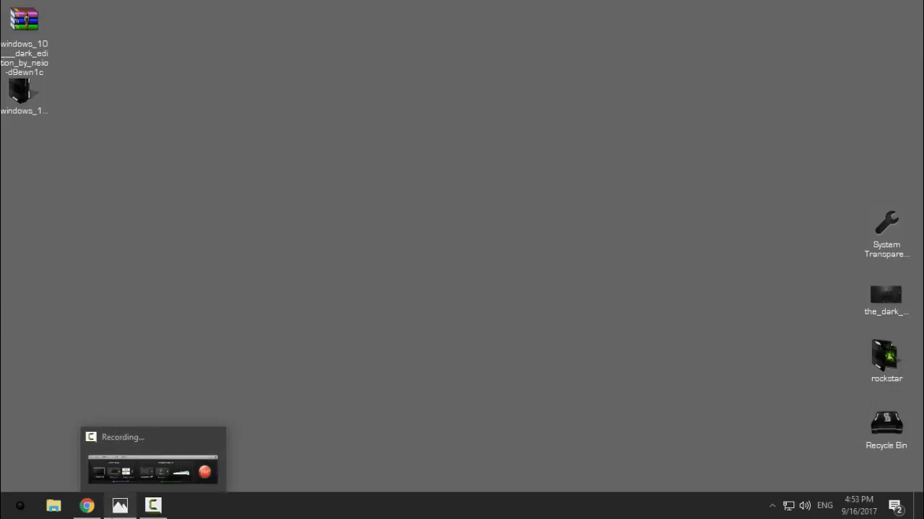
Reapply the BLACK image as desktop background from Photos, then close Photos
left_click(120, 505)
right_click(361, 212)
mouse_move(409, 249)
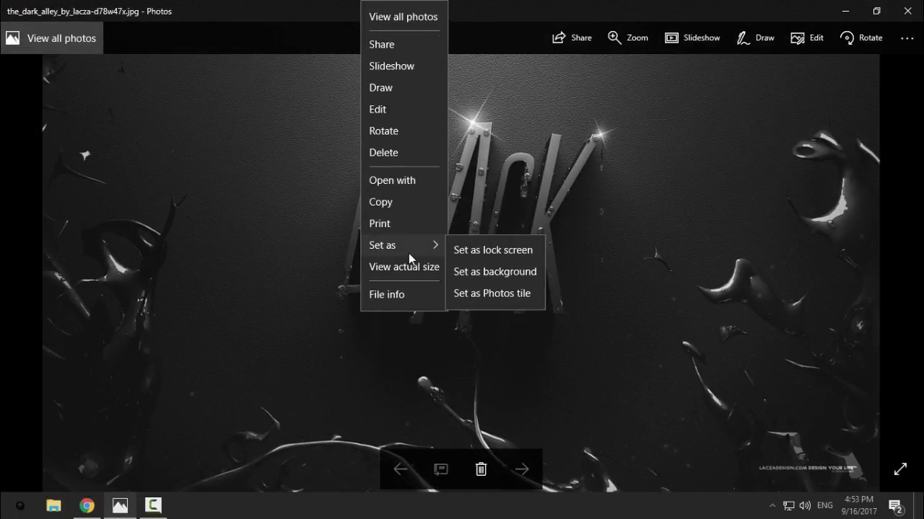
left_click(514, 277)
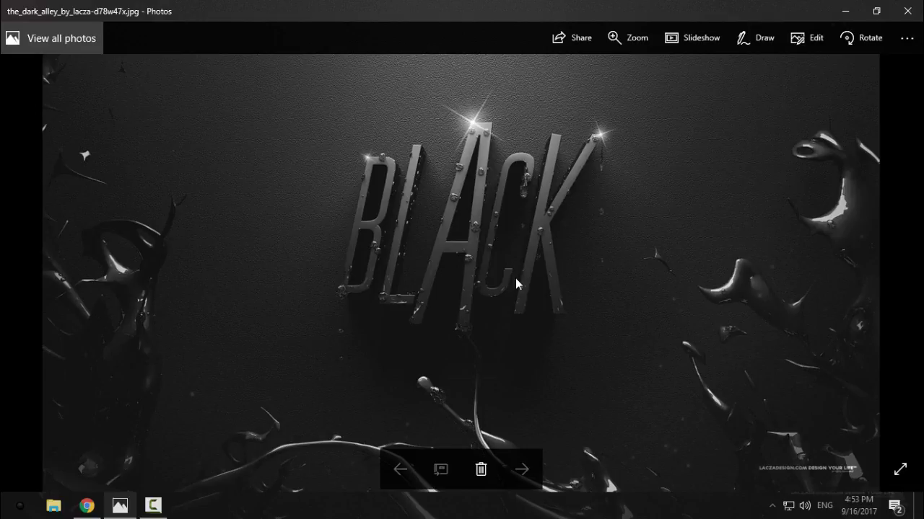
left_click(907, 12)
right_click(248, 177)
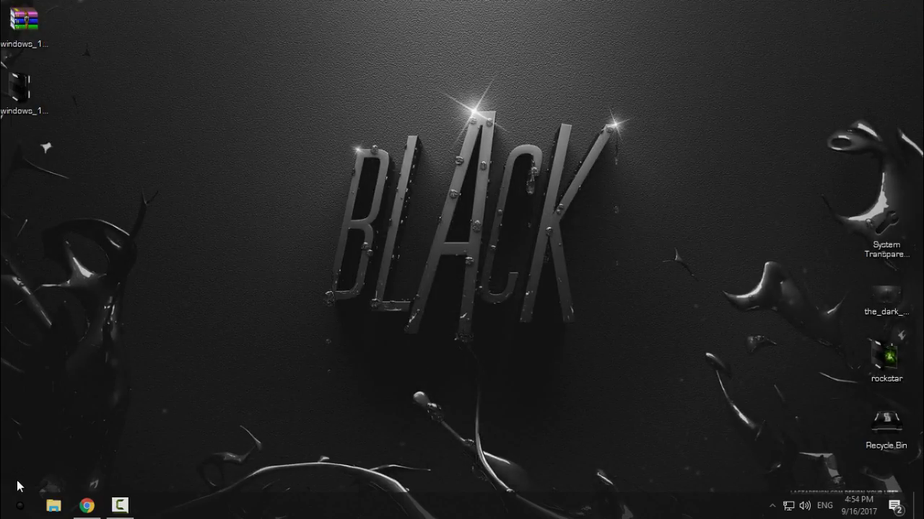
Glance at the Start menu, then refresh the desktop
left_click(20, 505)
mouse_move(87, 347)
left_click(503, 177)
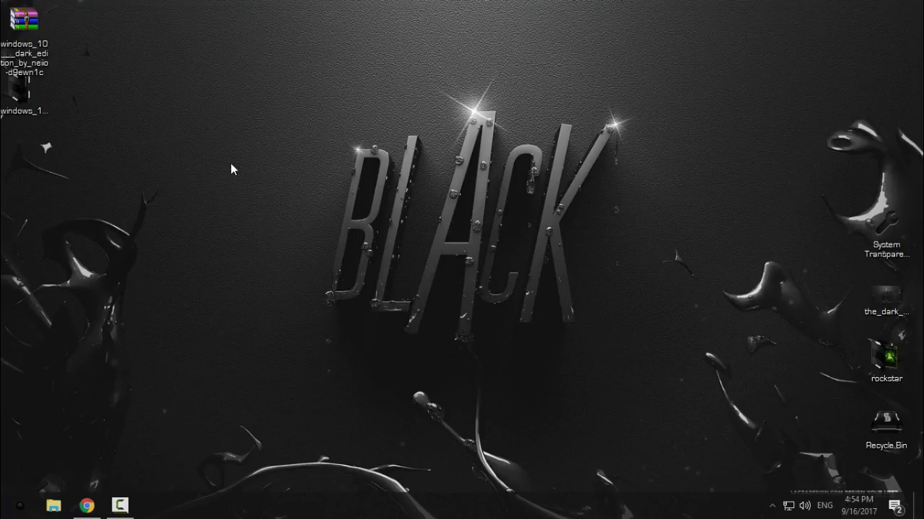
right_click(248, 180)
left_click(250, 186)
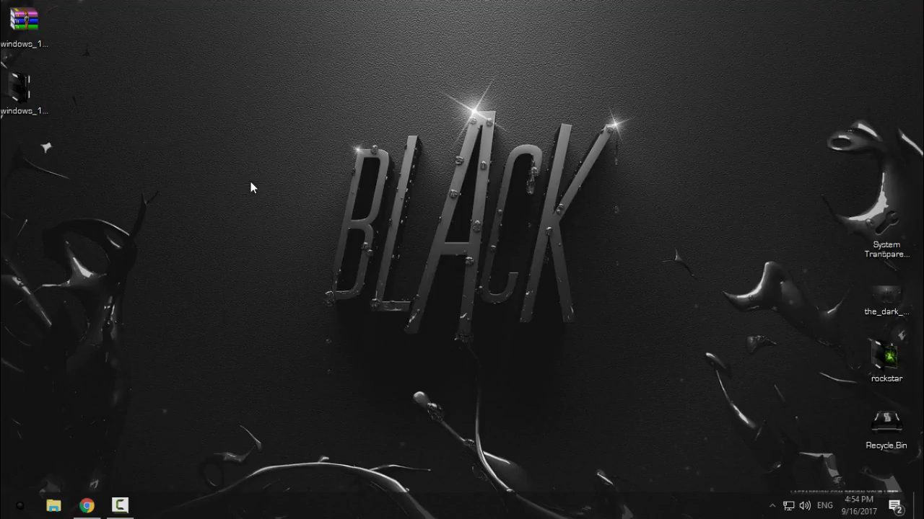
Open File Explorer over the BLACK wallpaper, then refresh and reopen it to check the glass
left_click(53, 505)
mouse_move(423, 110)
left_mouse_down()
mouse_move(419, 86)
mouse_move(410, 153)
mouse_move(420, 28)
mouse_move(417, 335)
mouse_move(526, 43)
mouse_move(414, 92)
mouse_move(422, 101)
left_mouse_up()
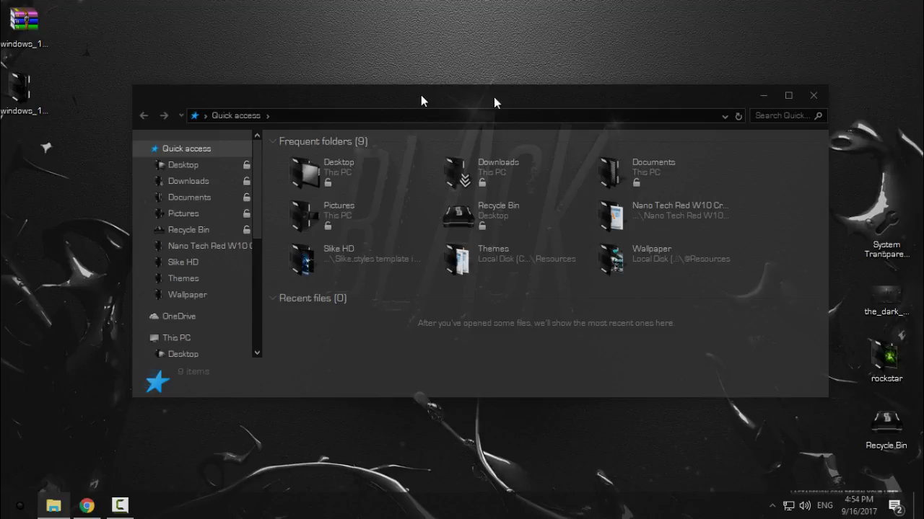
left_click(813, 95)
right_click(297, 154)
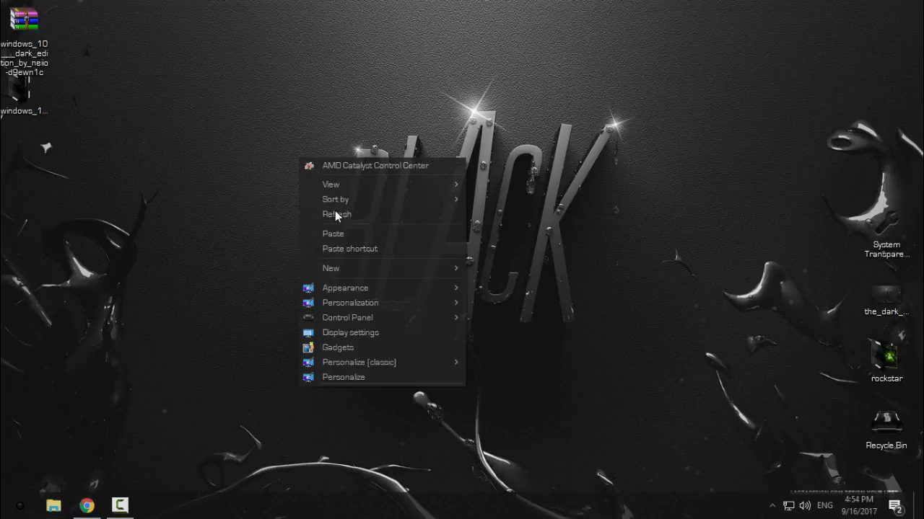
left_click(334, 210)
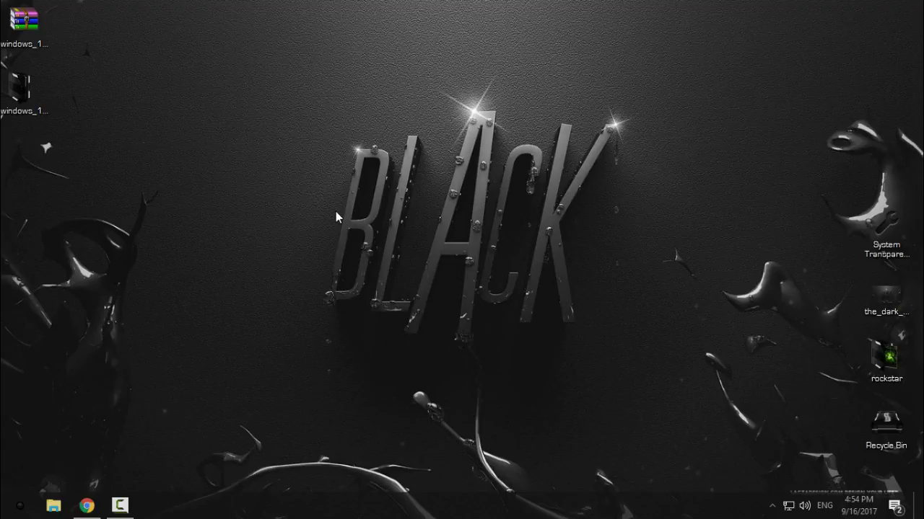
right_click(96, 188)
left_click(138, 229)
left_click(61, 500)
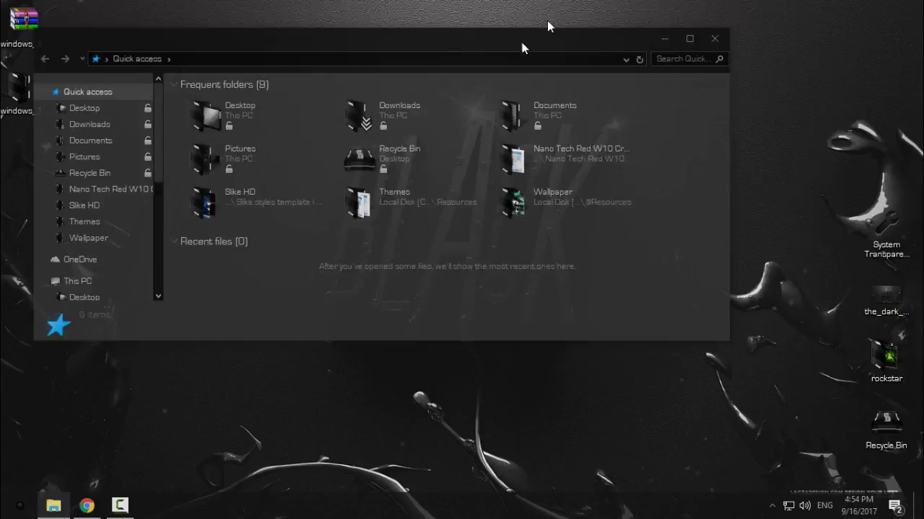